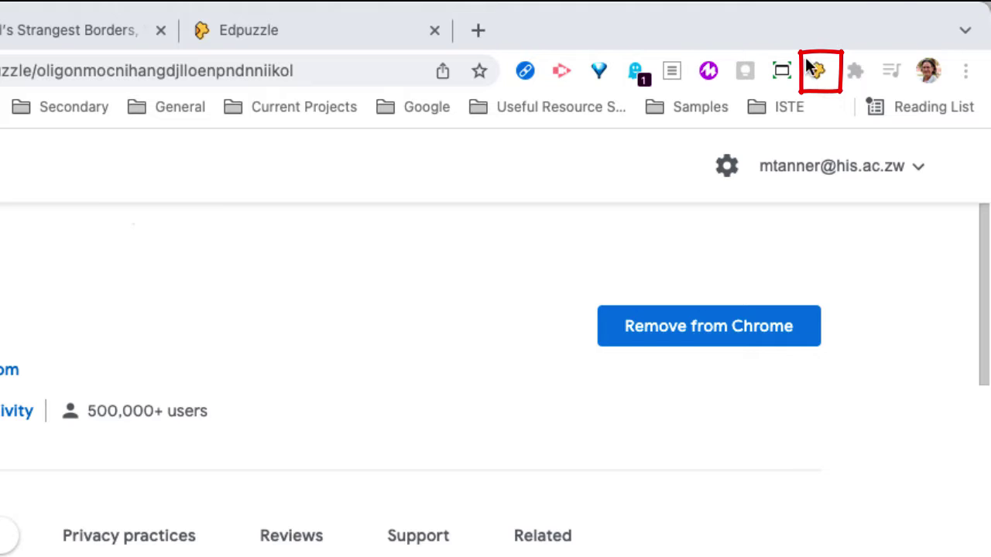
Check the browser's extensions list for the Edpuzzle pin and close the list
{"action": "left_click", "coordinate": [855, 73]}
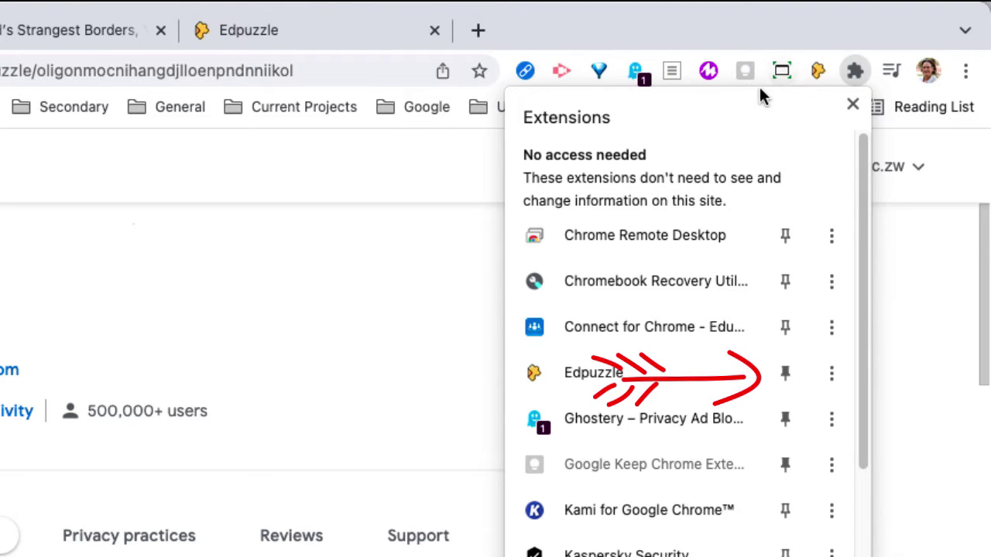
{"action": "left_click", "coordinate": [853, 104]}
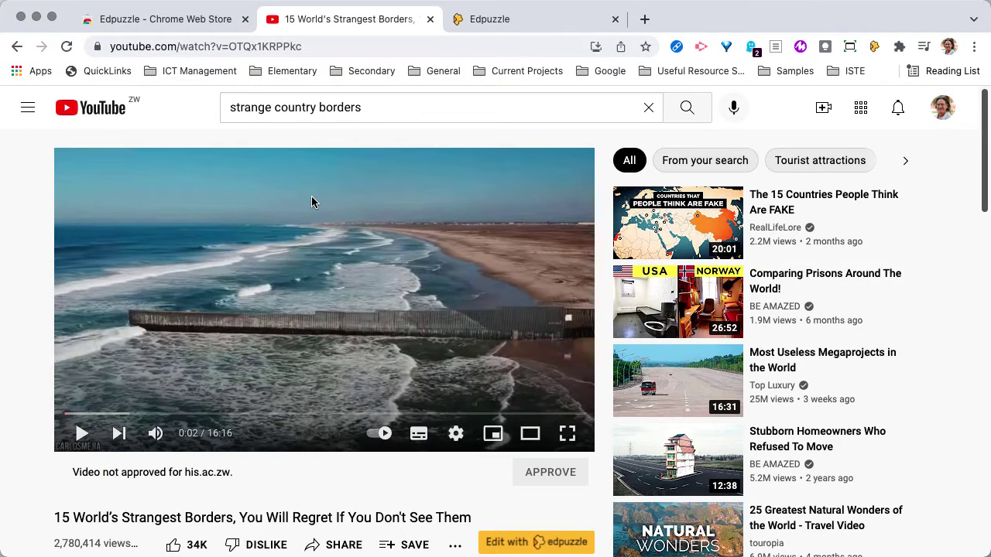
Open the YouTube video about the world's strangest borders for editing in Edpuzzle and look over its Cut page
{"action": "scroll", "coordinate": [311, 196], "scroll_direction": "down", "scroll_amount": 2}
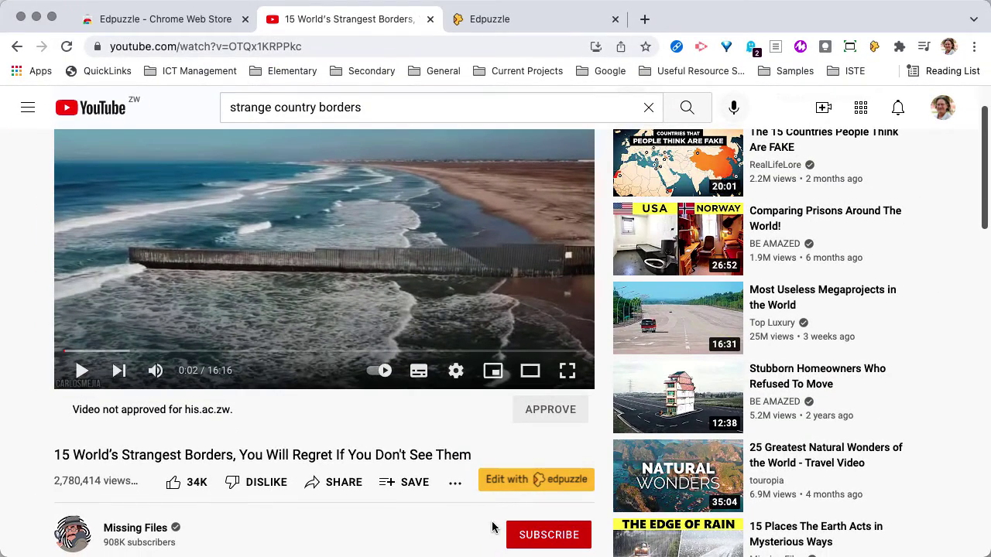
{"action": "left_click", "coordinate": [522, 483]}
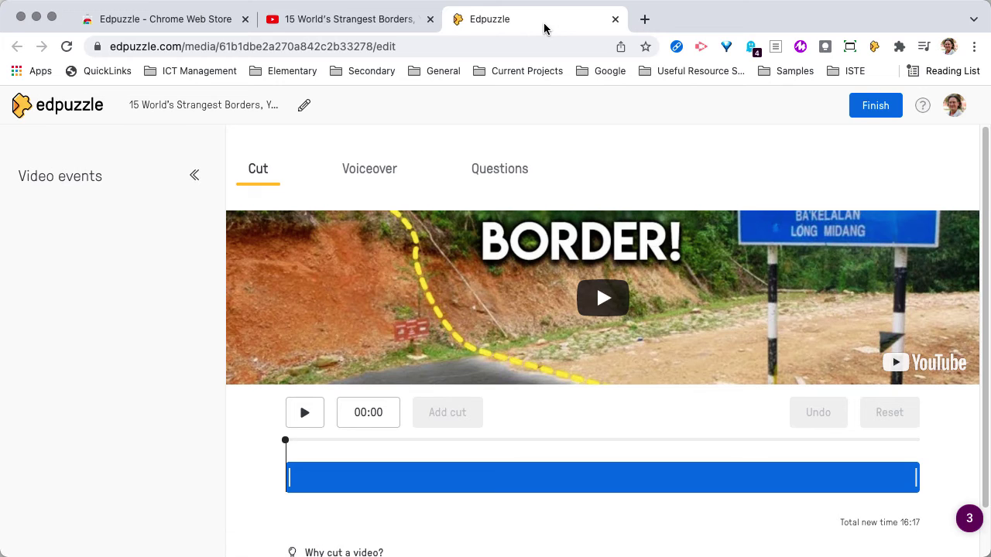
{"action": "scroll", "coordinate": [487, 454], "scroll_direction": "down", "scroll_amount": 2}
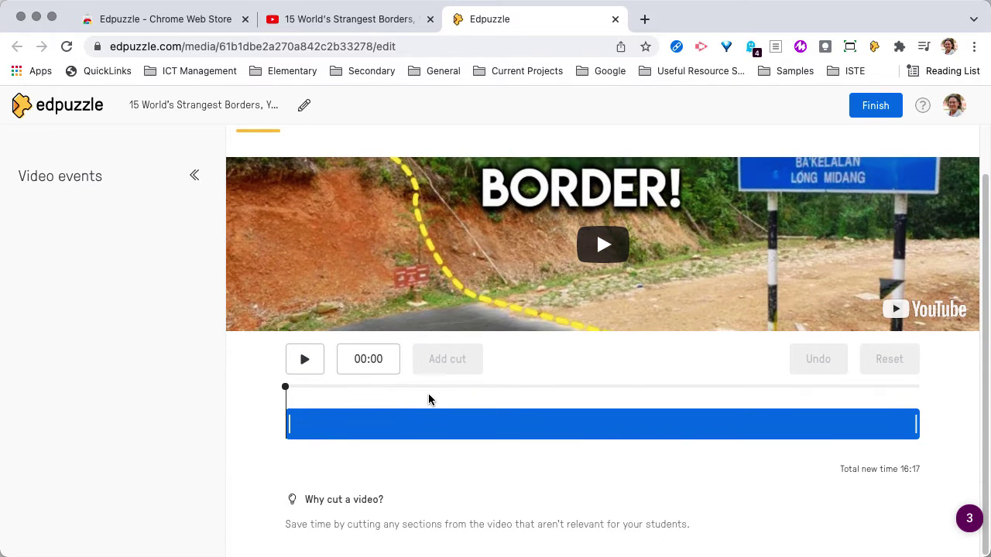
{"action": "scroll", "coordinate": [441, 394], "scroll_direction": "up", "scroll_amount": 2}
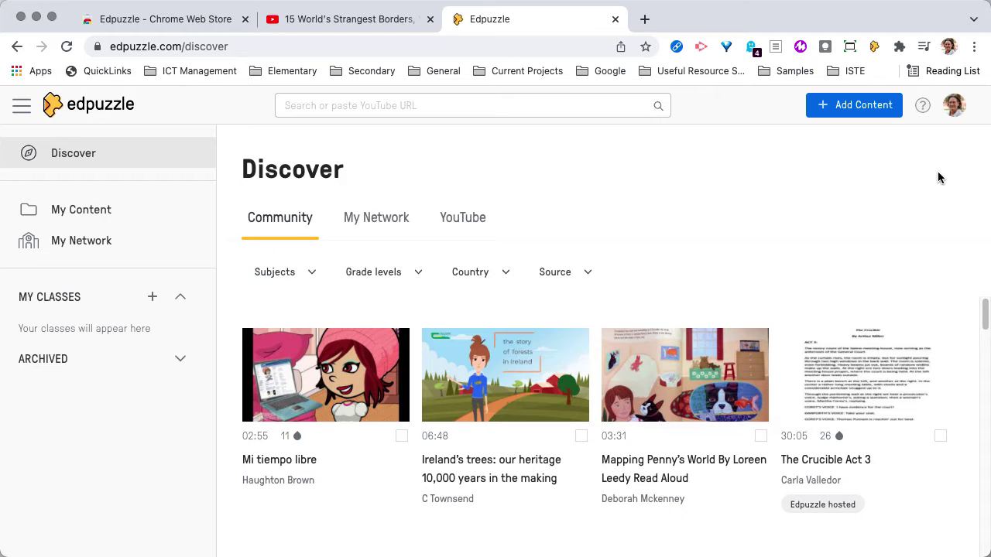
Start a Tab recording with the Edpuzzle extension, using the default internal microphone and the FaceTime HD Camera
{"action": "left_click", "coordinate": [876, 49]}
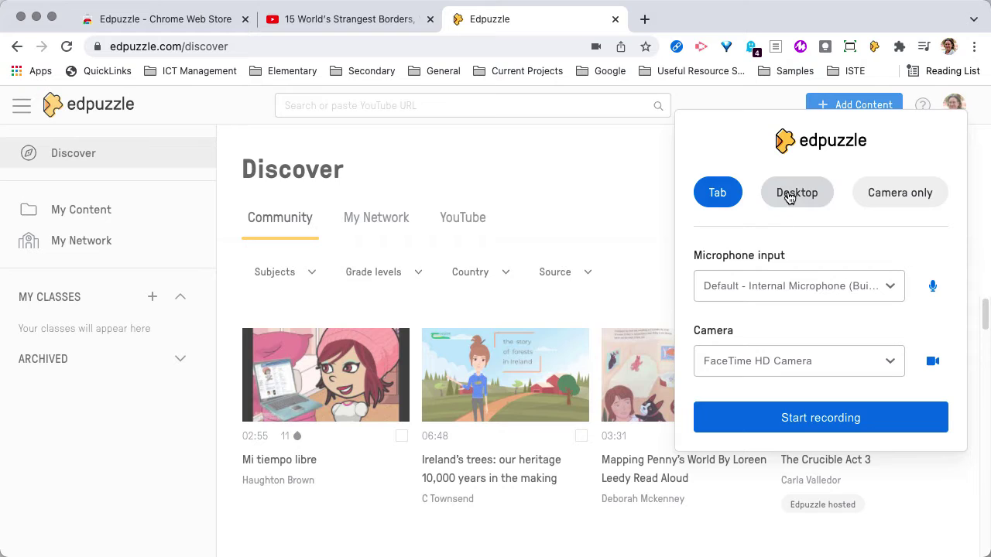
{"action": "left_click", "coordinate": [791, 198]}
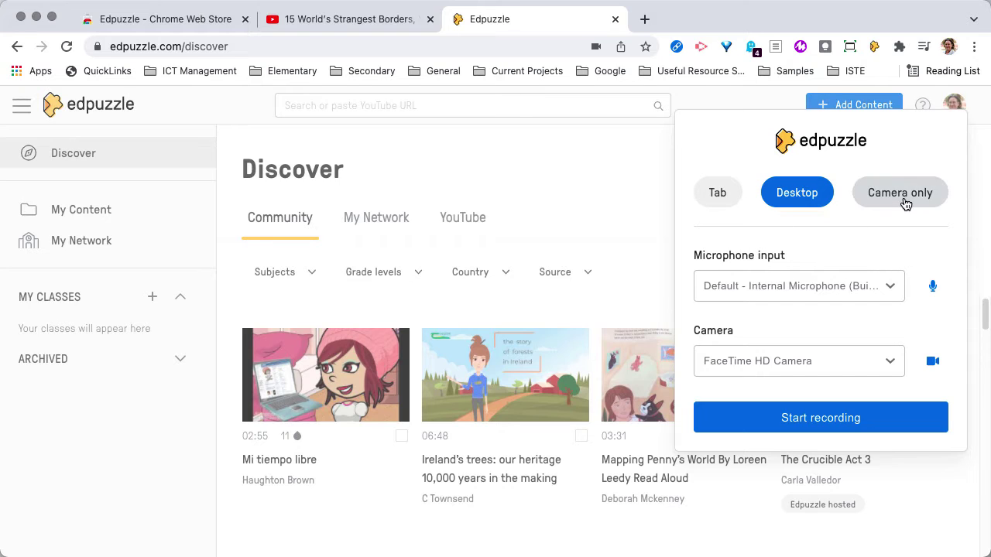
{"action": "left_click", "coordinate": [905, 198]}
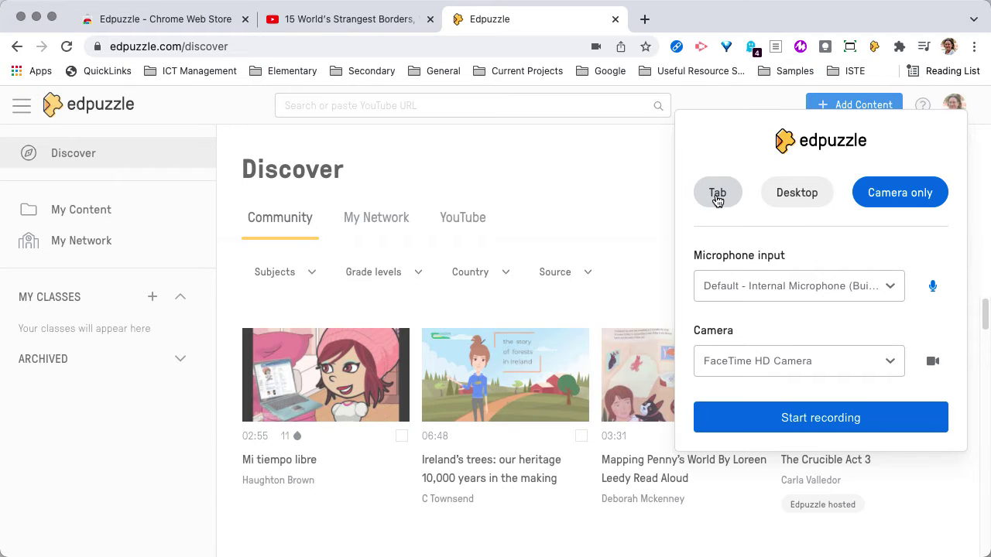
{"action": "left_click", "coordinate": [718, 200]}
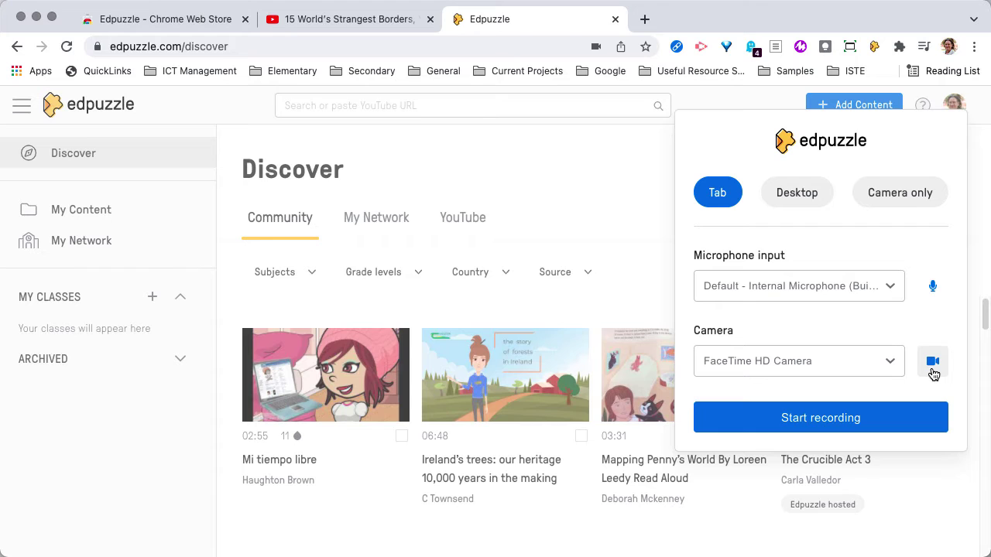
{"action": "left_click", "coordinate": [934, 364]}
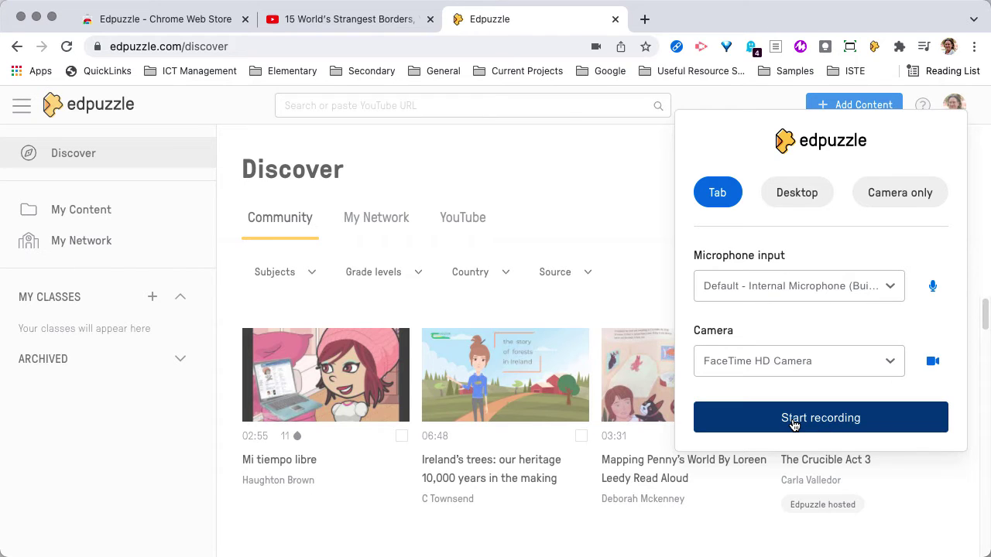
{"action": "left_click", "coordinate": [793, 422]}
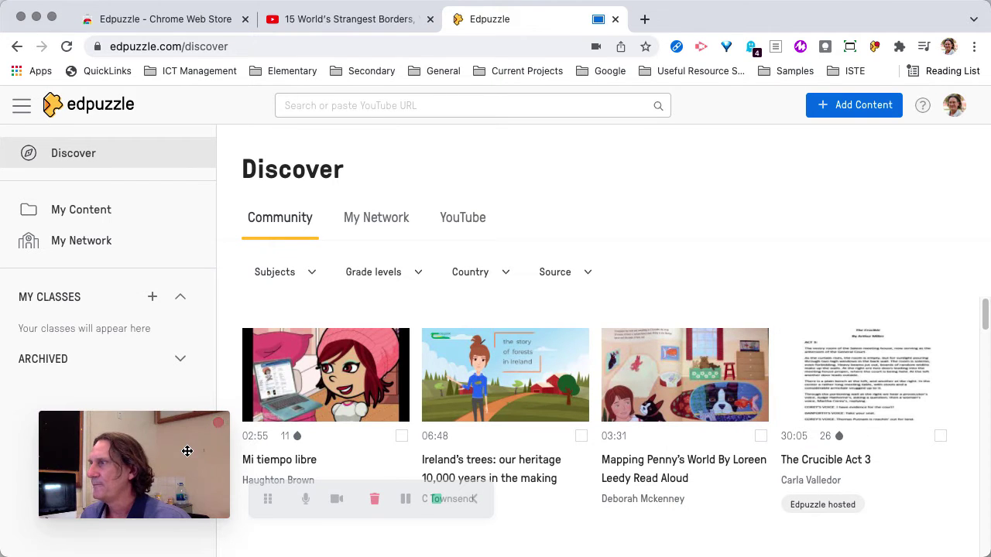
Move the webcam preview to just below the Add Content button and stop the recording
{"action": "left_click_drag", "start_coordinate": [187, 450], "coordinate": [850, 206]}
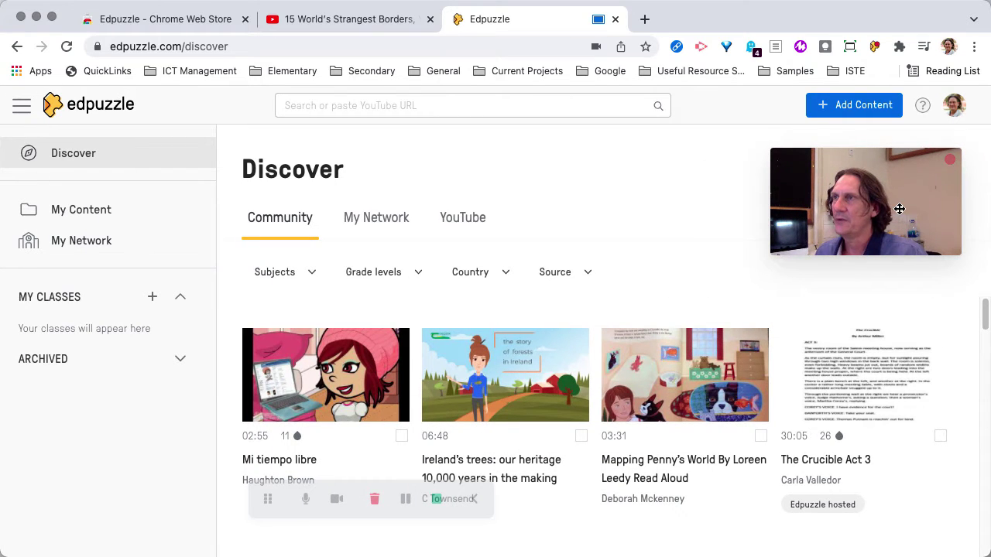
{"action": "left_click_drag", "start_coordinate": [899, 209], "coordinate": [915, 190]}
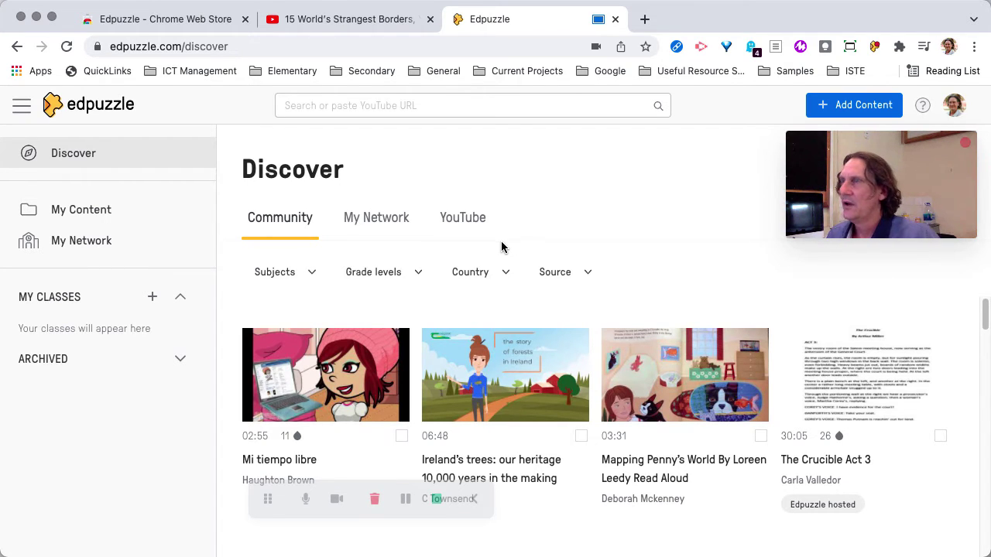
{"action": "left_click", "coordinate": [875, 48]}
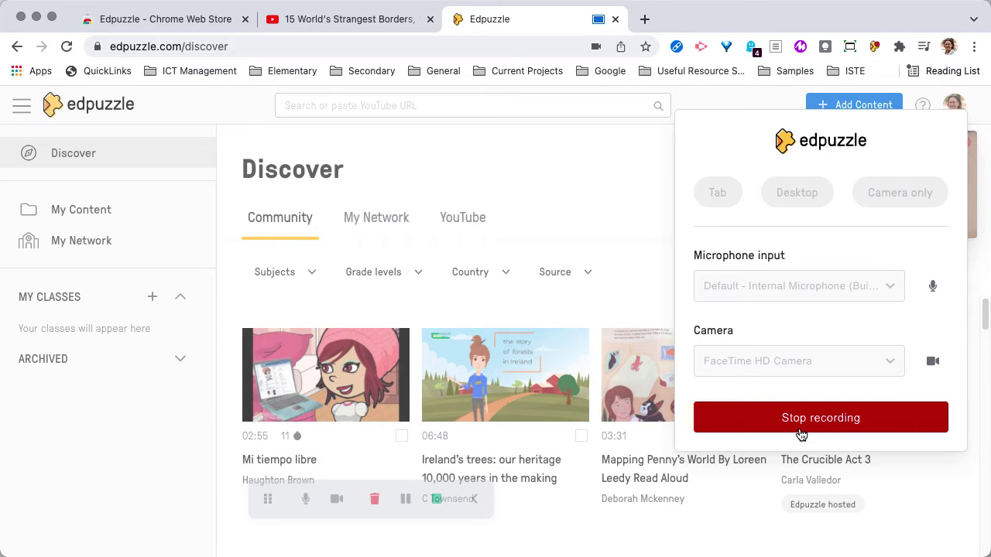
{"action": "left_click", "coordinate": [802, 434]}
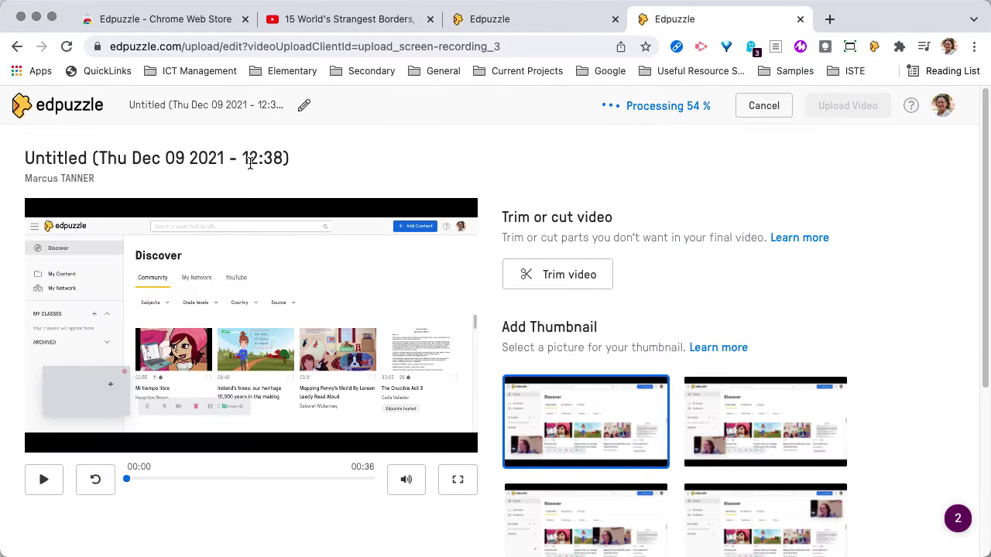
Rename the untitled recording as "Lecture" and save the title
{"action": "scroll", "coordinate": [250, 164], "scroll_direction": "down", "scroll_amount": 1}
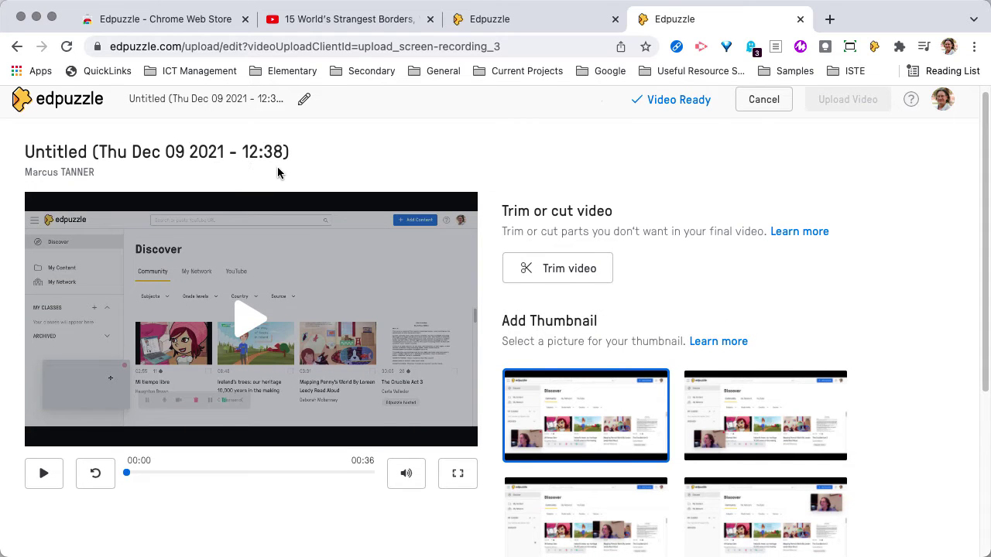
{"action": "left_click", "coordinate": [194, 102]}
{"action": "triple_click", "coordinate": [133, 109]}
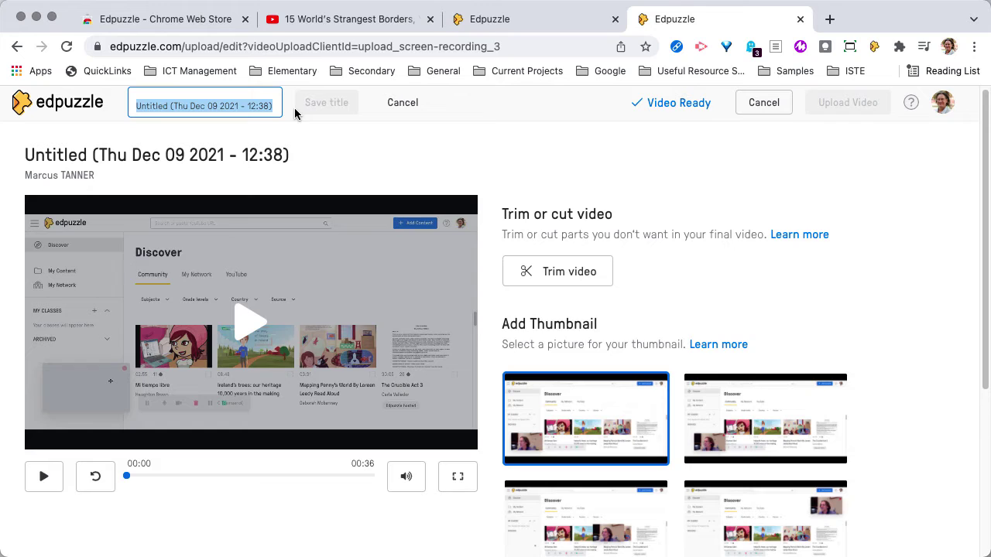
{"action": "type", "text": "L"}
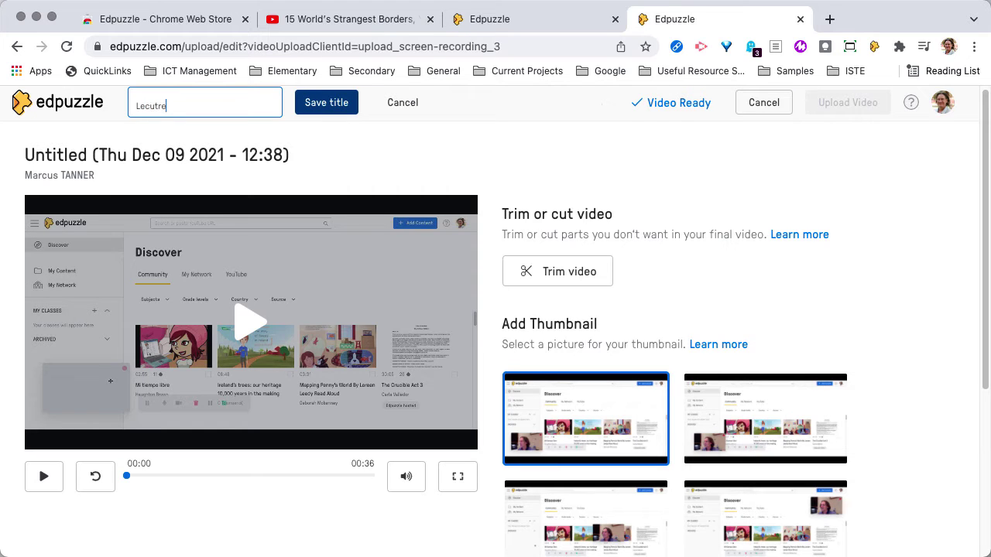
{"action": "type", "text": "ecutre"}
{"action": "left_click", "coordinate": [338, 107]}
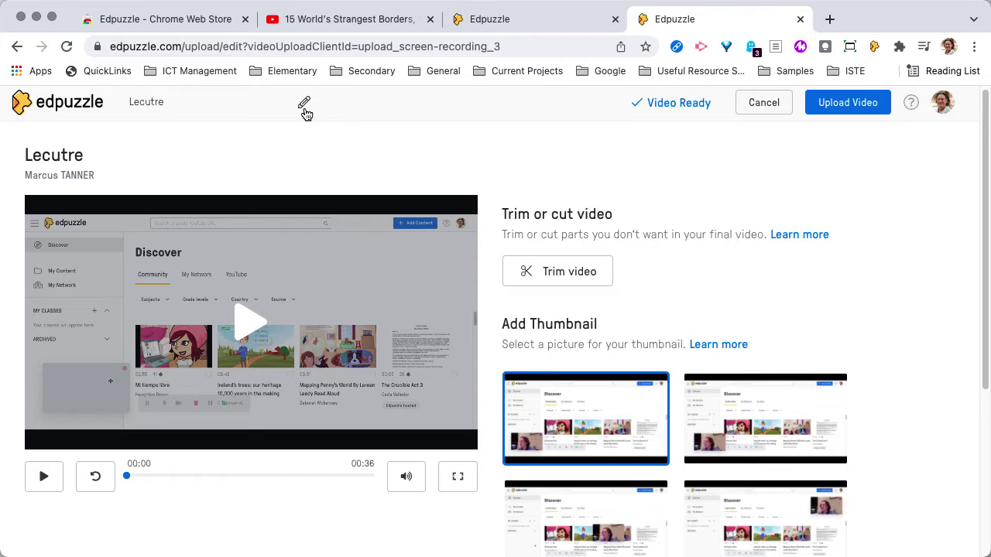
{"action": "left_click", "coordinate": [178, 115]}
{"action": "key", "text": "BackSpace"}
{"action": "key", "text": "BackSpace"}
{"action": "key", "text": "BackSpace"}
{"action": "key", "text": "BackSpace"}
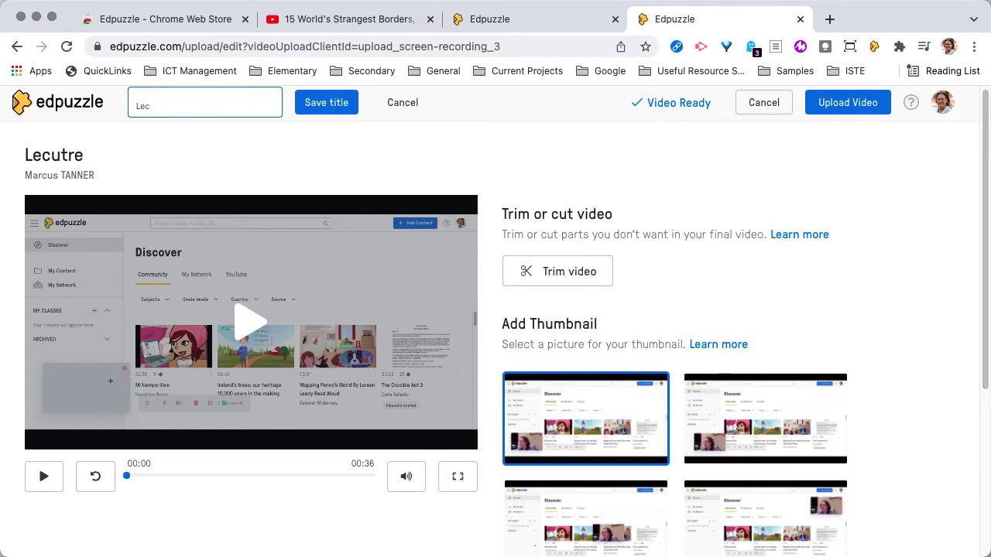
{"action": "left_click", "coordinate": [316, 104]}
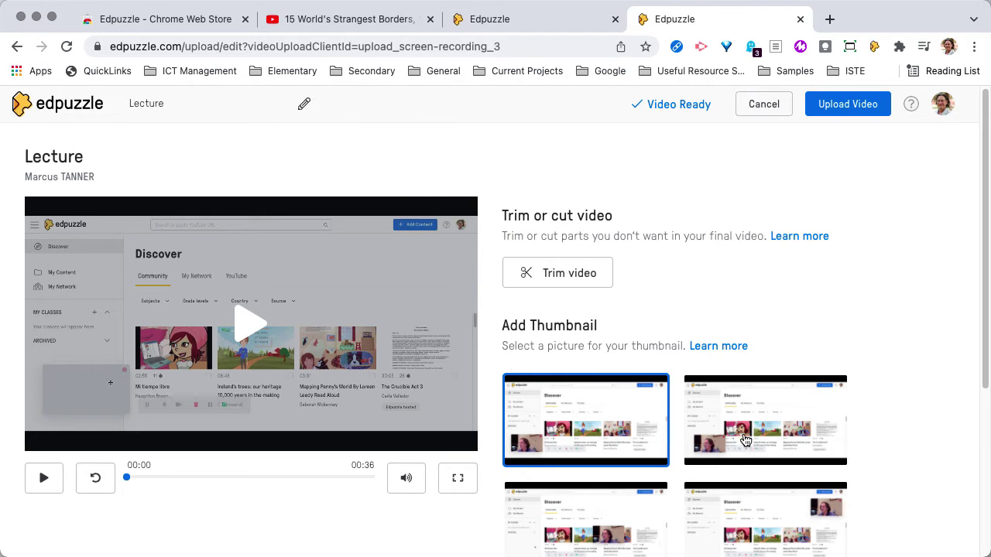
Set the video's privacy to Private and choose the first picture in the third row as its thumbnail
{"action": "scroll", "coordinate": [736, 437], "scroll_direction": "down", "scroll_amount": 5}
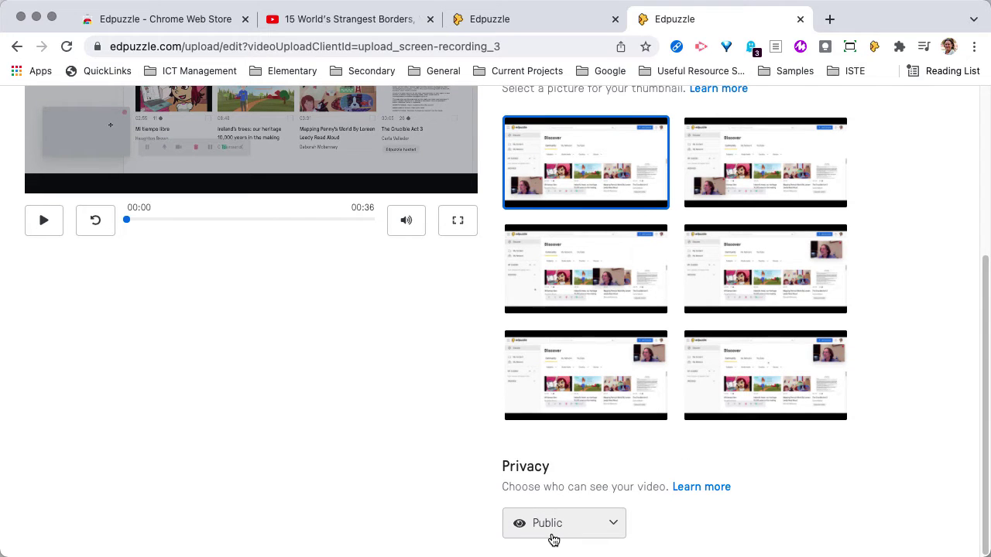
{"action": "left_click", "coordinate": [554, 540]}
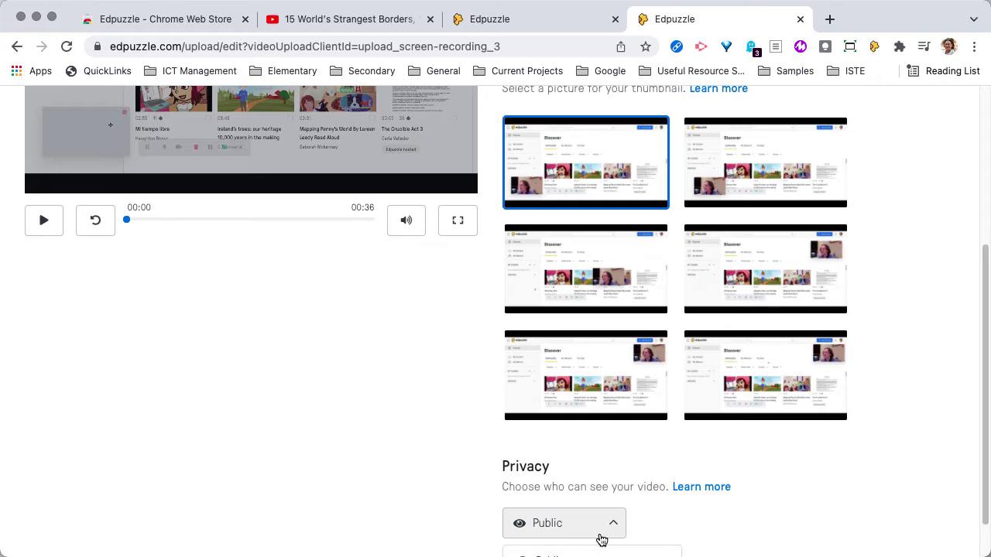
{"action": "scroll", "coordinate": [704, 485], "scroll_direction": "down", "scroll_amount": 1}
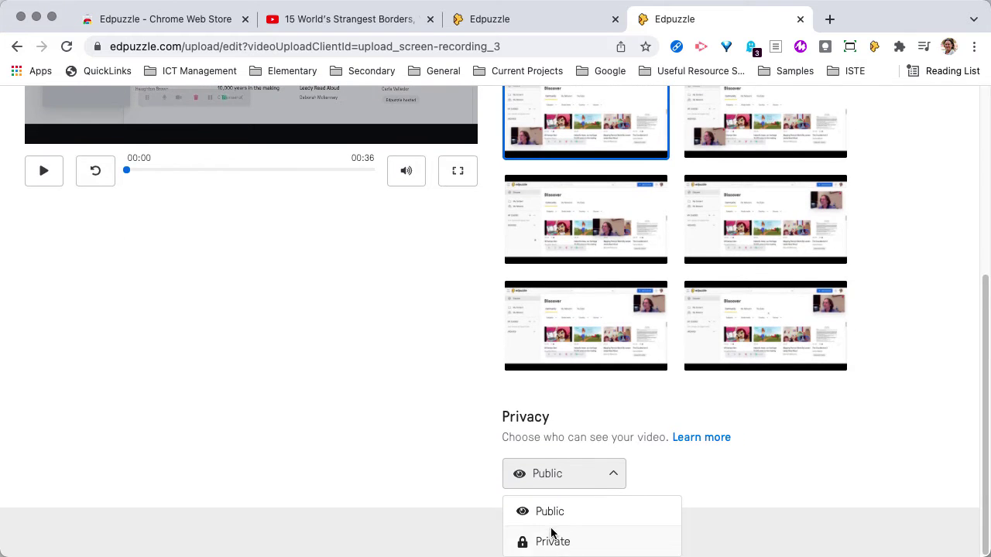
{"action": "left_click", "coordinate": [552, 540]}
{"action": "scroll", "coordinate": [703, 516], "scroll_direction": "up", "scroll_amount": 3}
{"action": "scroll", "coordinate": [793, 311], "scroll_direction": "down", "scroll_amount": 2}
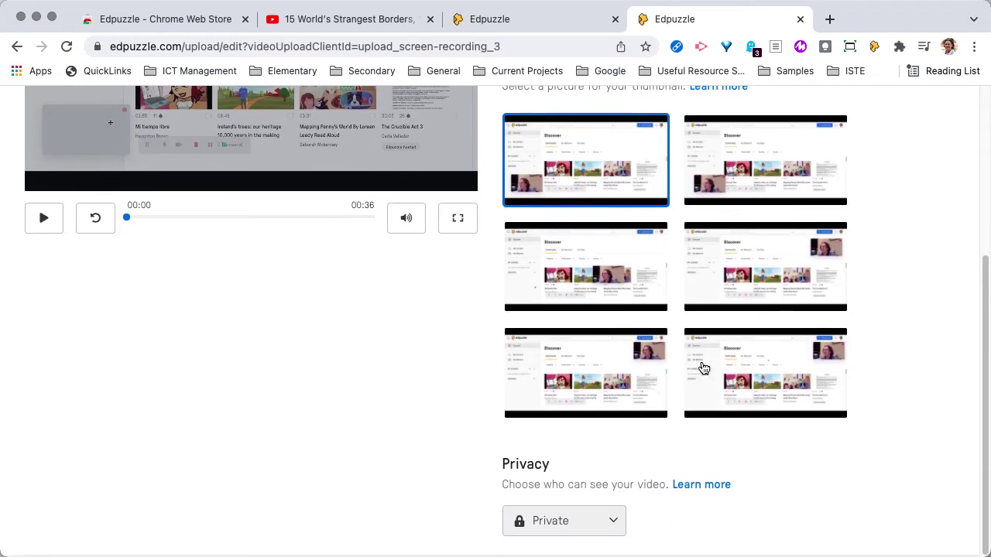
{"action": "left_click", "coordinate": [540, 354]}
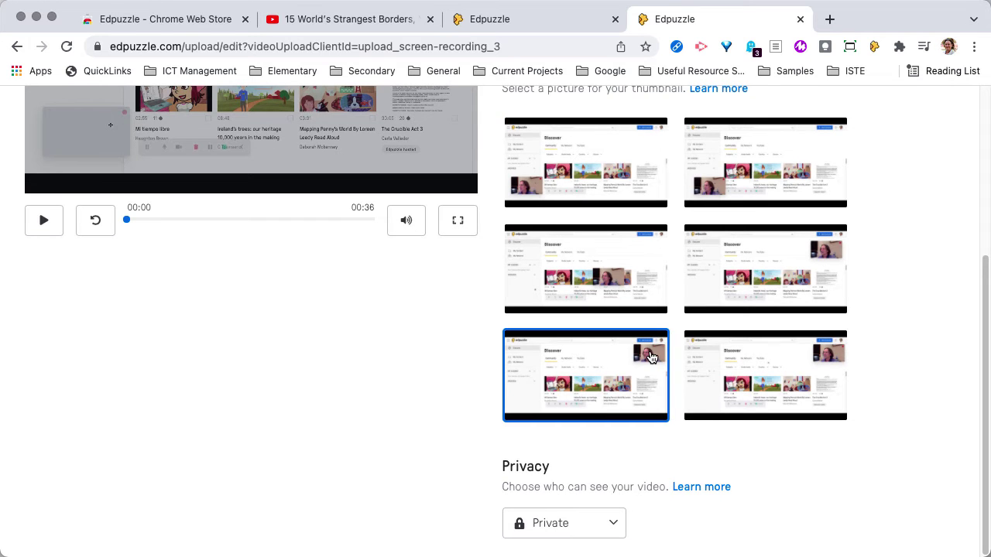
Open the recording for trimming and shorten its end to 00:33
{"action": "scroll", "coordinate": [652, 356], "scroll_direction": "up", "scroll_amount": 4}
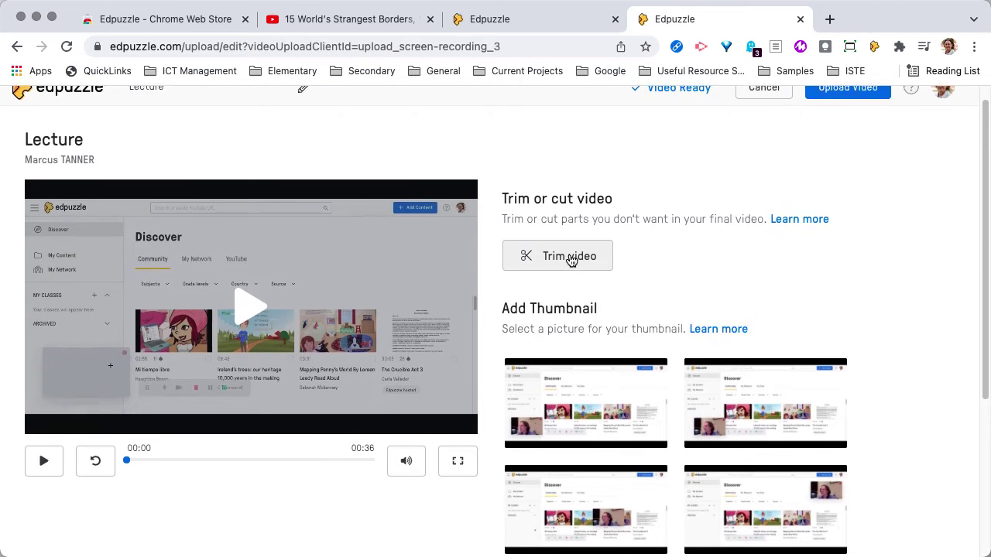
{"action": "scroll", "coordinate": [569, 258], "scroll_direction": "up", "scroll_amount": 1}
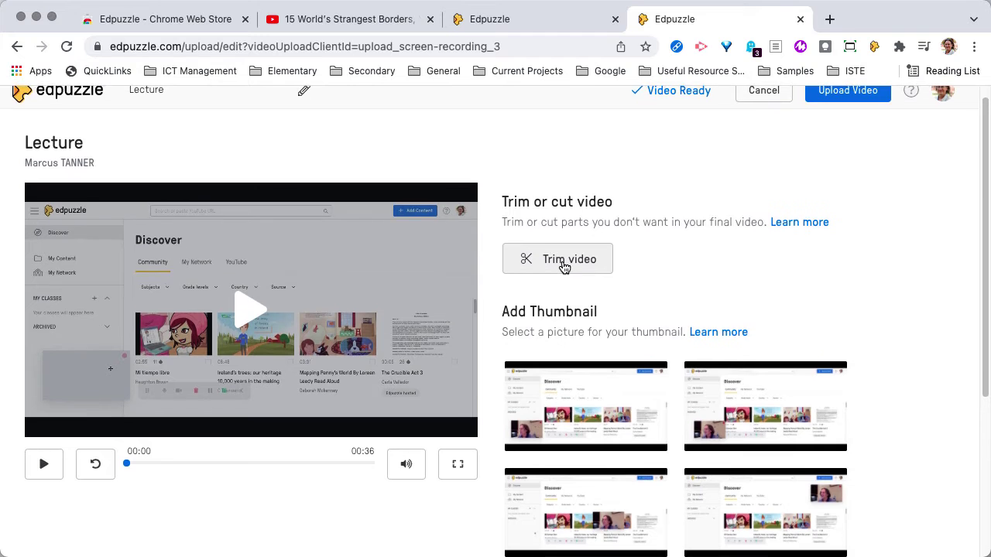
{"action": "left_click", "coordinate": [567, 262]}
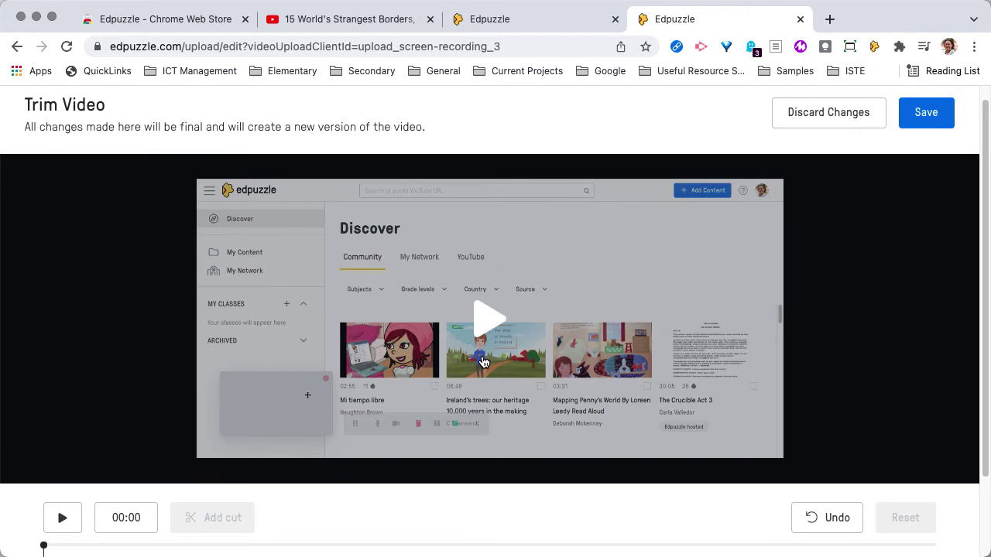
{"action": "scroll", "coordinate": [649, 321], "scroll_direction": "down", "scroll_amount": 3}
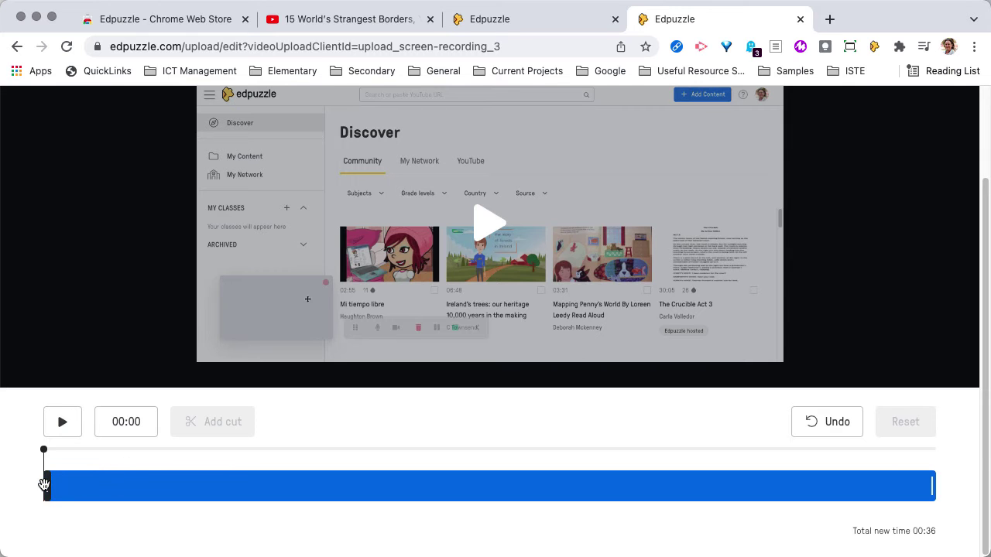
{"action": "mouse_move", "coordinate": [47, 496]}
{"action": "left_mouse_down"}
{"action": "mouse_move", "coordinate": [172, 504]}
{"action": "mouse_move", "coordinate": [63, 495]}
{"action": "left_mouse_up"}
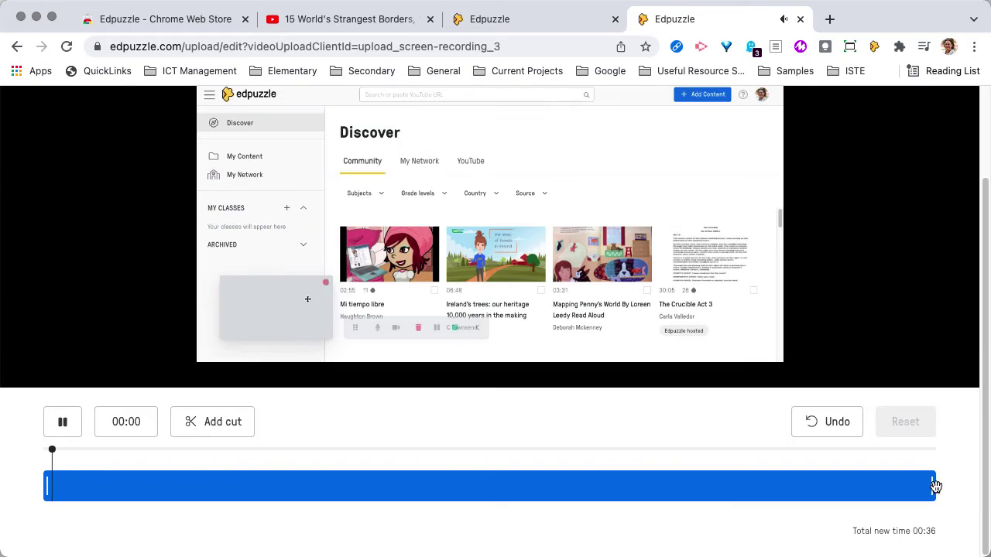
{"action": "left_click_drag", "start_coordinate": [933, 489], "coordinate": [881, 486]}
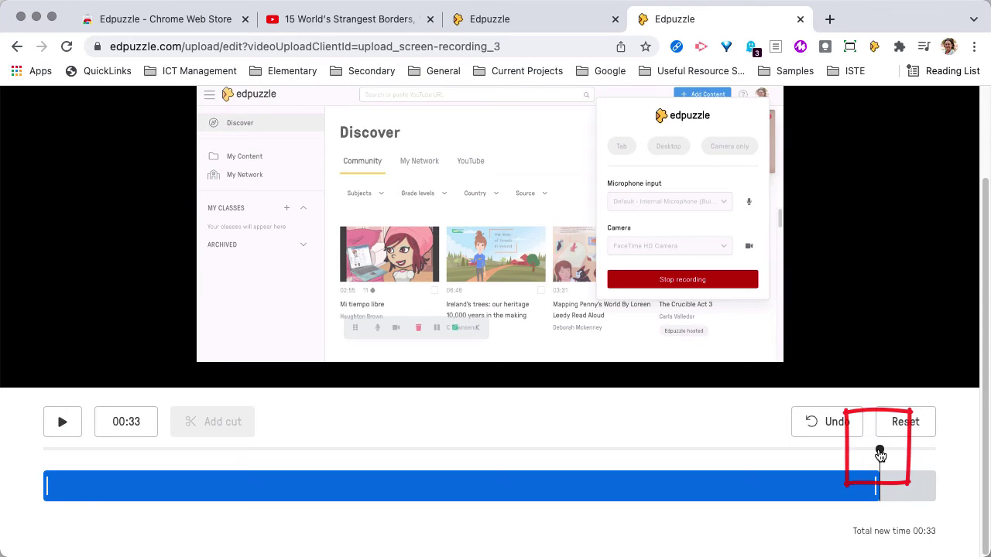
Move the playhead to 00:17 and add a cut there to split the video
{"action": "left_click_drag", "start_coordinate": [881, 452], "coordinate": [640, 455]}
{"action": "left_click_drag", "start_coordinate": [709, 463], "coordinate": [470, 464]}
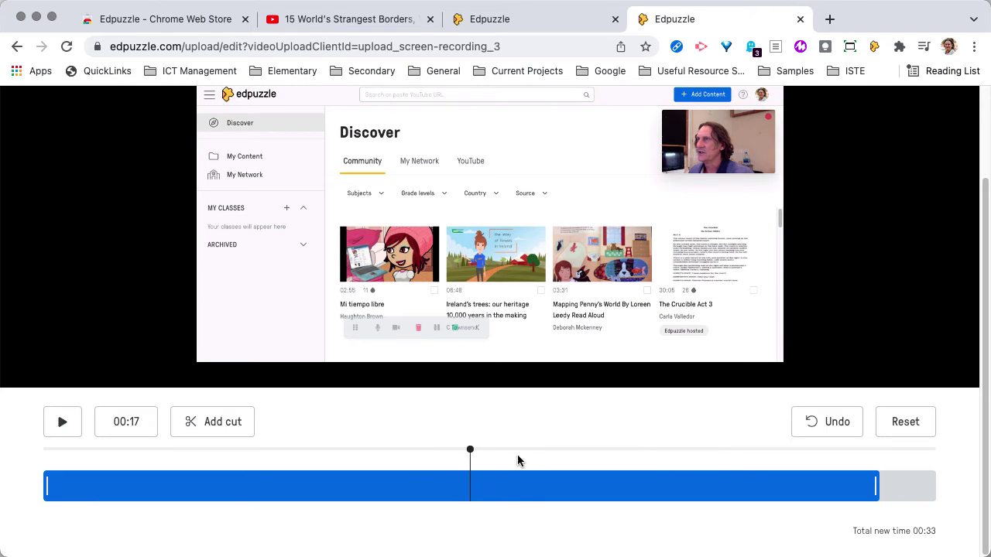
{"action": "left_click", "coordinate": [224, 426]}
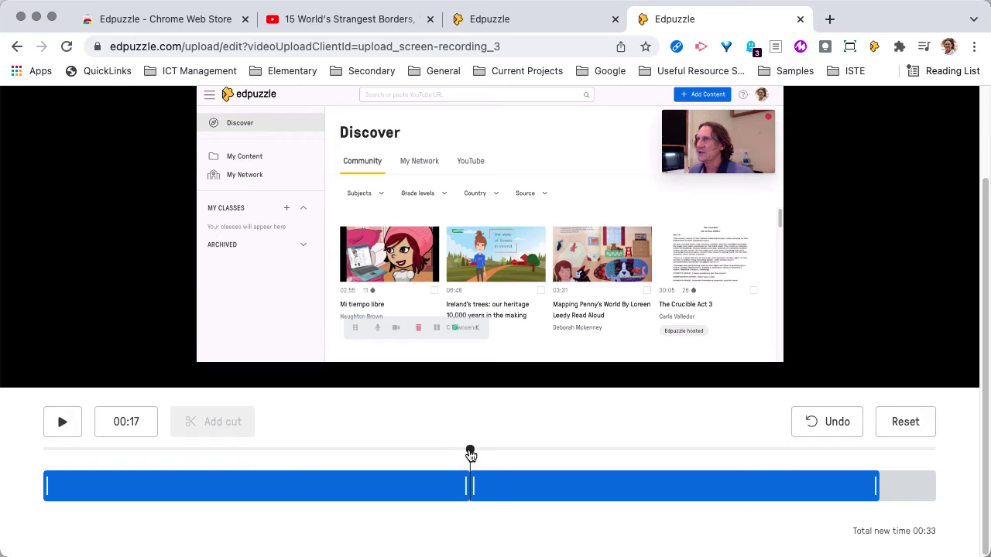
Add a second cut at 00:19 and remove the 00:17 cut so the two segments before 00:19 join
{"action": "left_click_drag", "start_coordinate": [470, 456], "coordinate": [519, 456]}
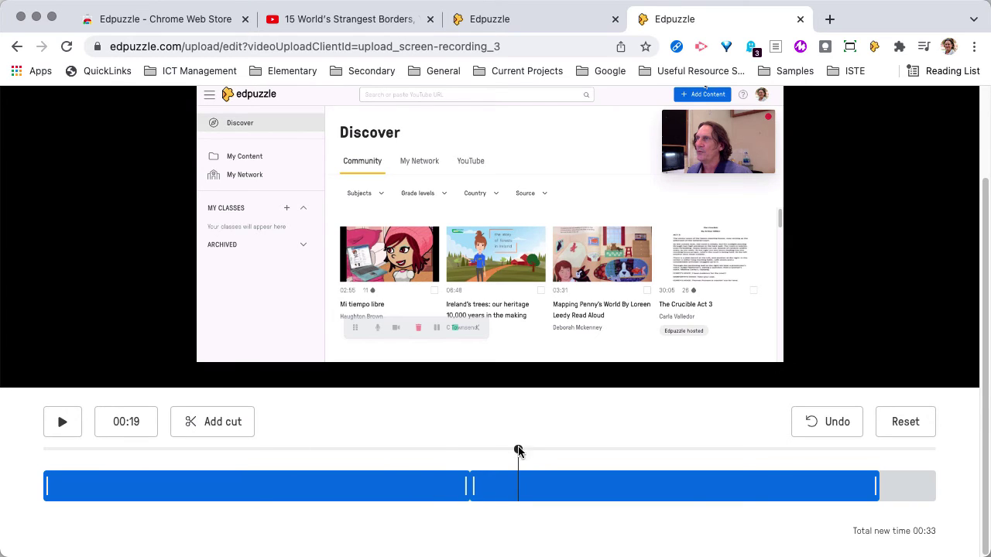
{"action": "left_click", "coordinate": [219, 434]}
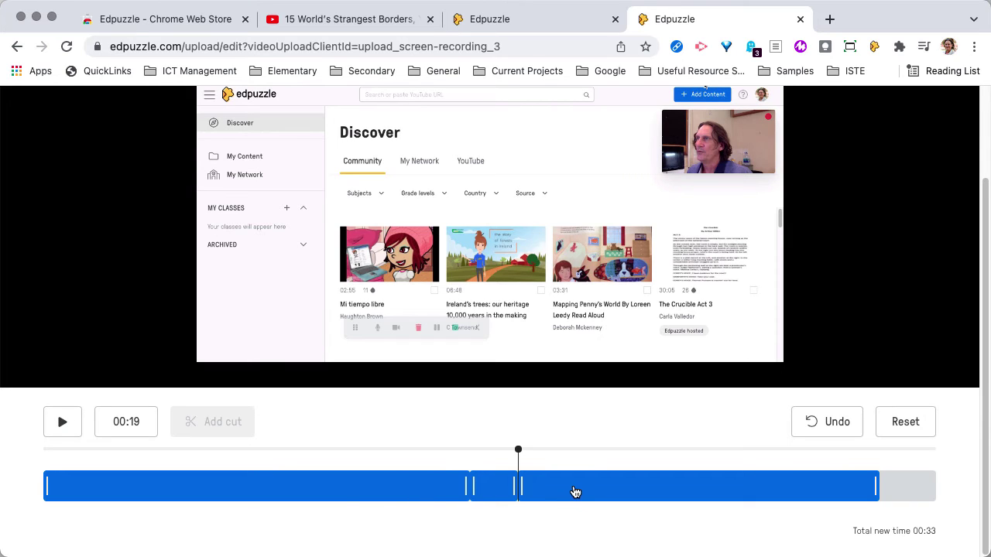
{"action": "left_click", "coordinate": [474, 497]}
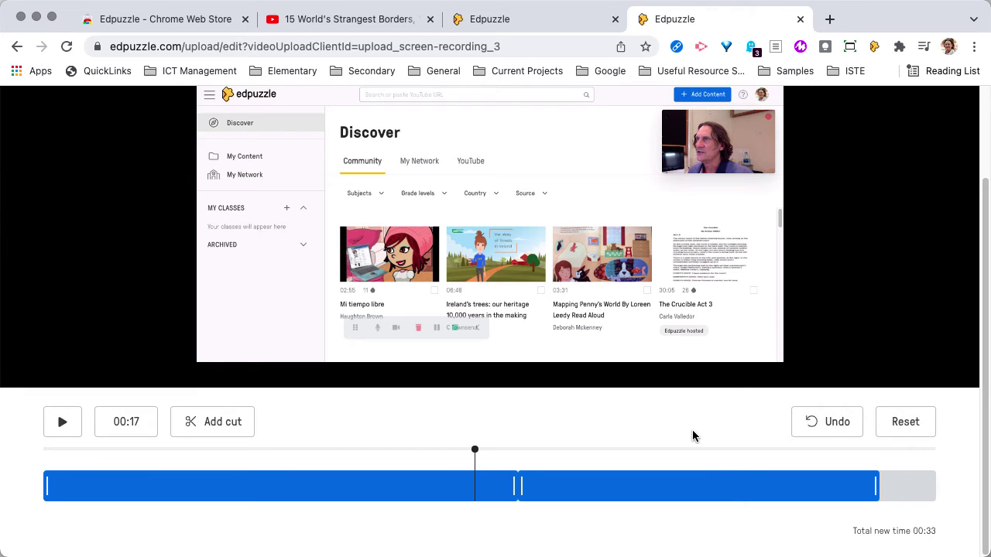
Save the trimmed recording as a new version of the video
{"action": "scroll", "coordinate": [695, 426], "scroll_direction": "up", "scroll_amount": 3}
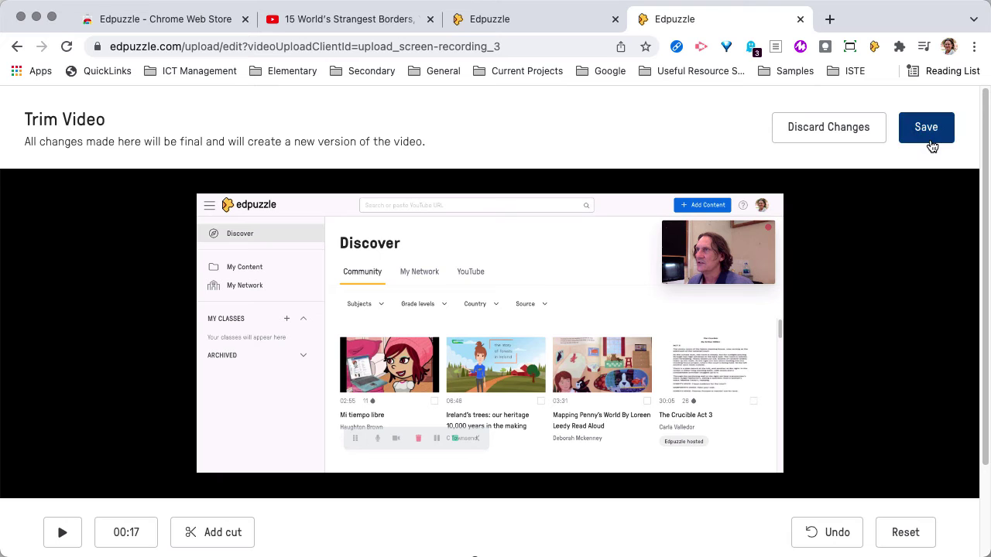
{"action": "left_click", "coordinate": [936, 142]}
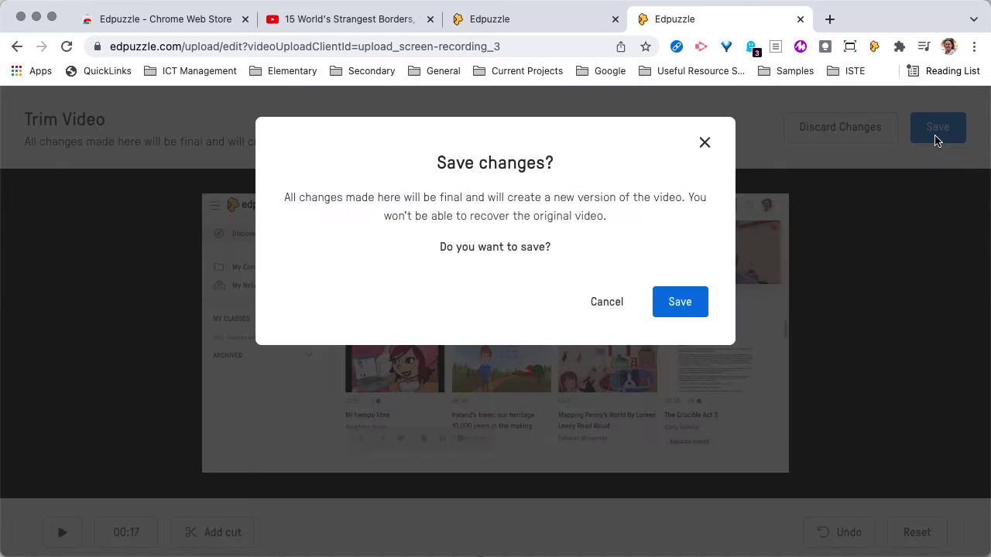
{"action": "left_click", "coordinate": [679, 303]}
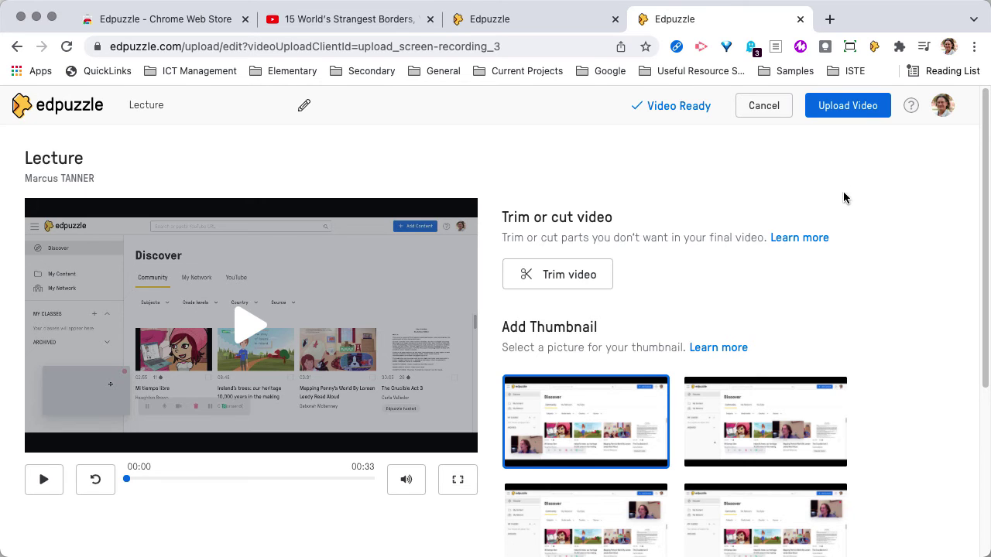
Upload the Lecture video and finish its editing without adding further cuts, voiceover or questions
{"action": "left_click", "coordinate": [875, 118]}
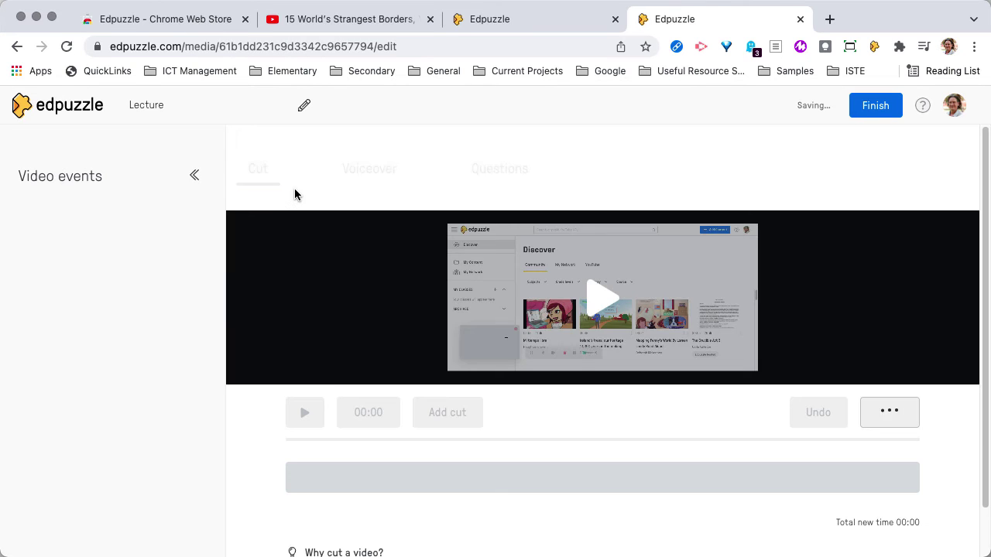
{"action": "scroll", "coordinate": [326, 279], "scroll_direction": "down", "scroll_amount": 2}
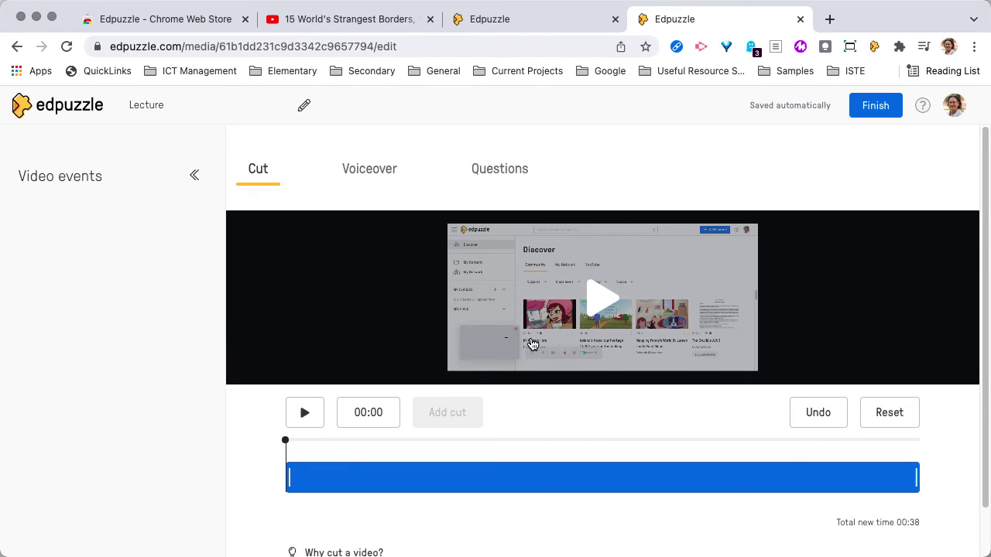
{"action": "left_click", "coordinate": [881, 117]}
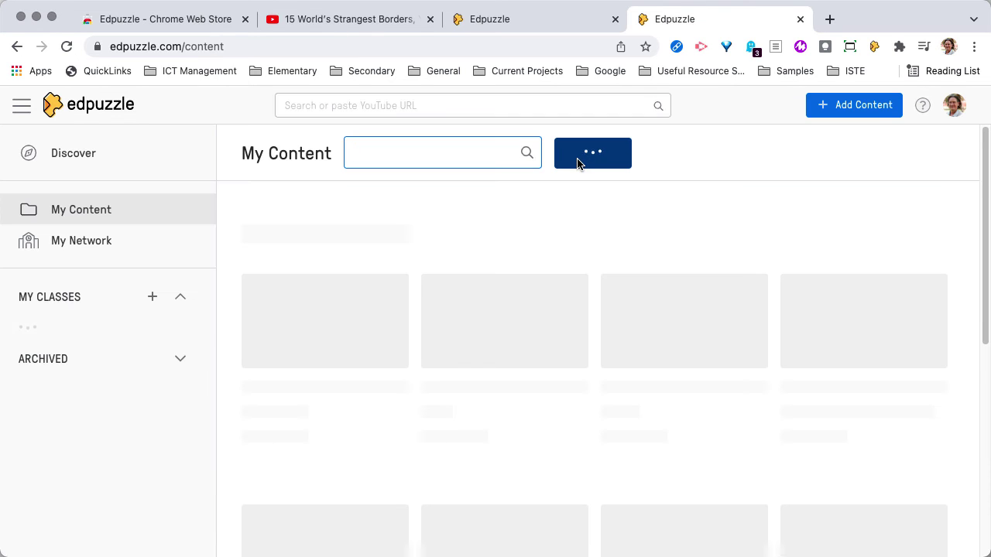